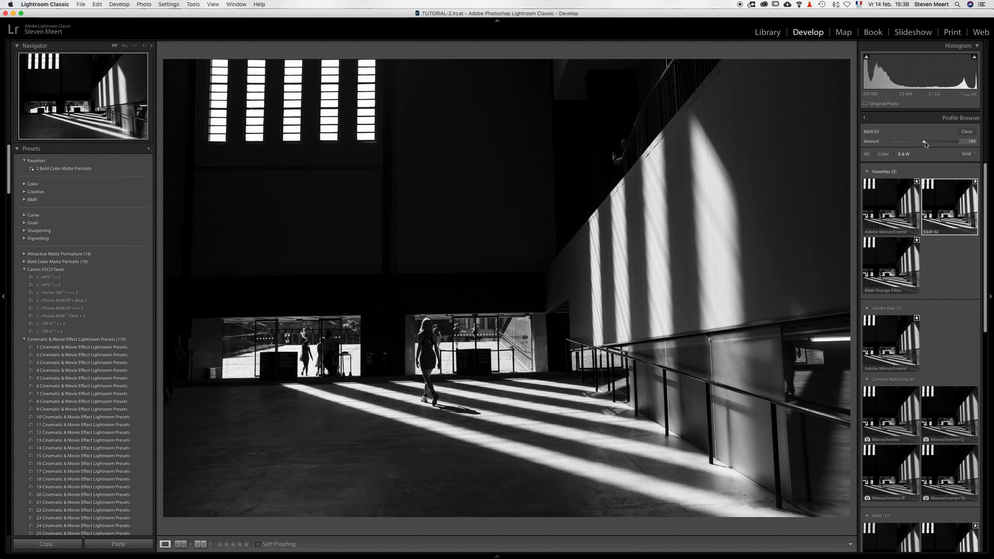
Step: Set the B&W 02 profile's amount to 134 and close the Profile Browser
left_click_drag(925, 143, 936, 147)
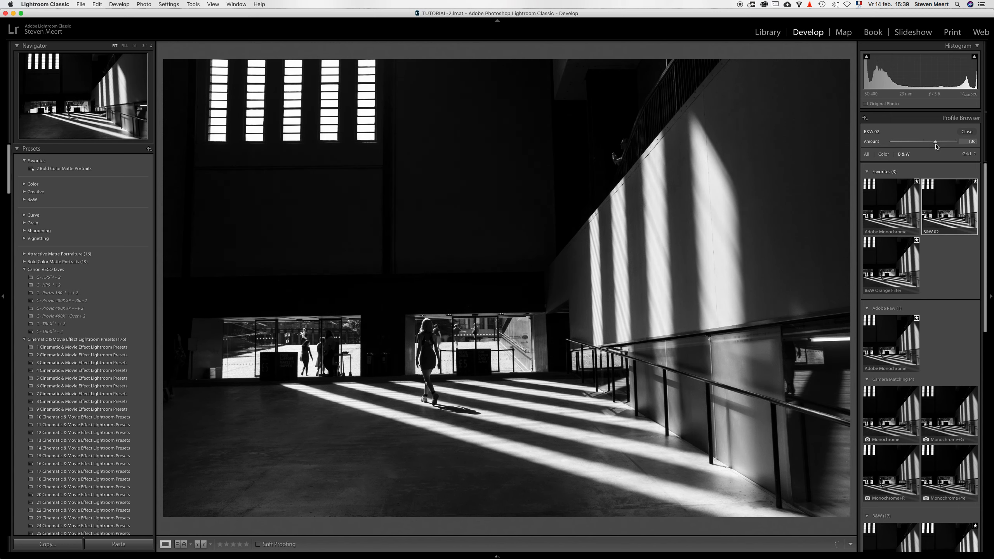
left_click(966, 132)
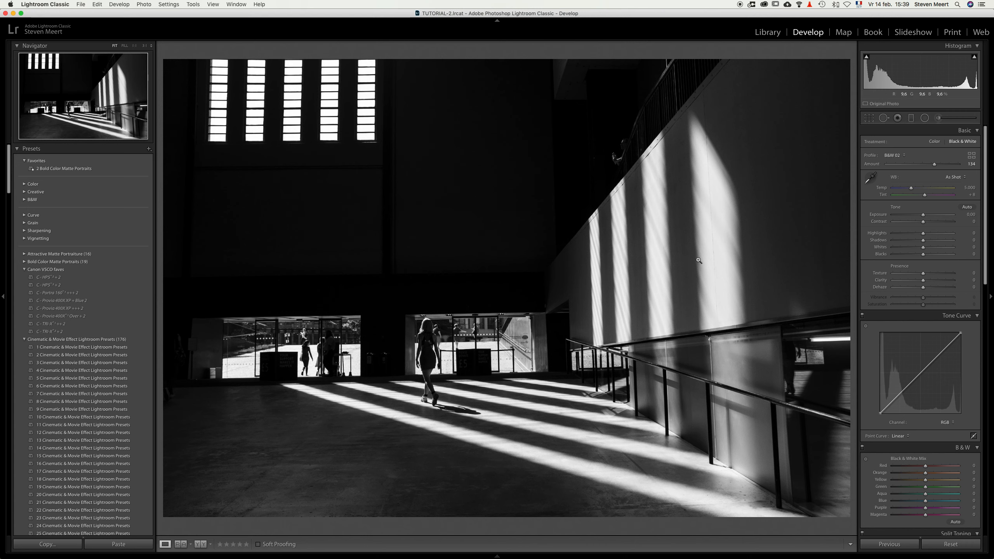
Step: Paint an Adjustment Brush mask over the dark floor area at the photo's lower left and set its exposure to about -1.61
left_click(939, 119)
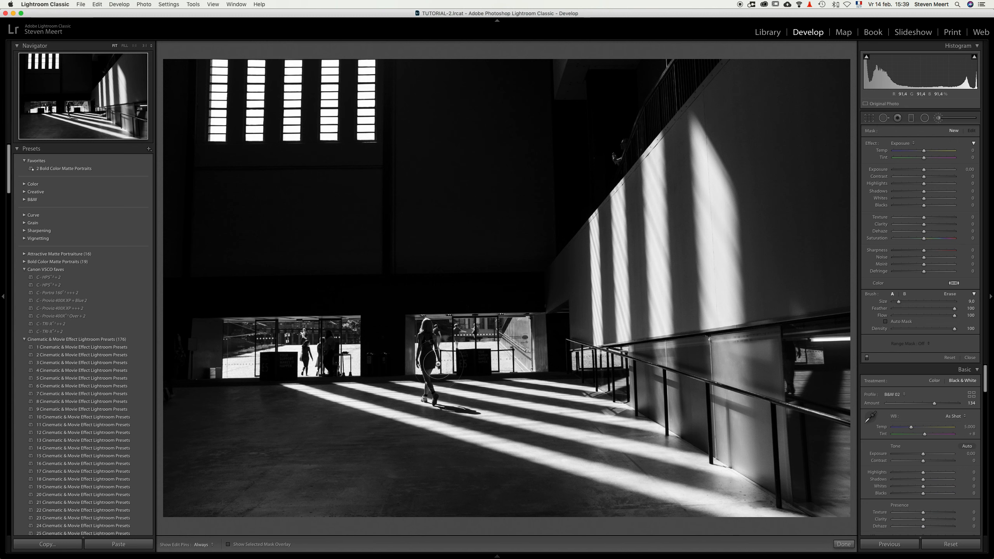
scroll(465, 391, "down", 3)
scroll(265, 429, "up", 3)
key("h")
left_click_drag(620, 538, 595, 542)
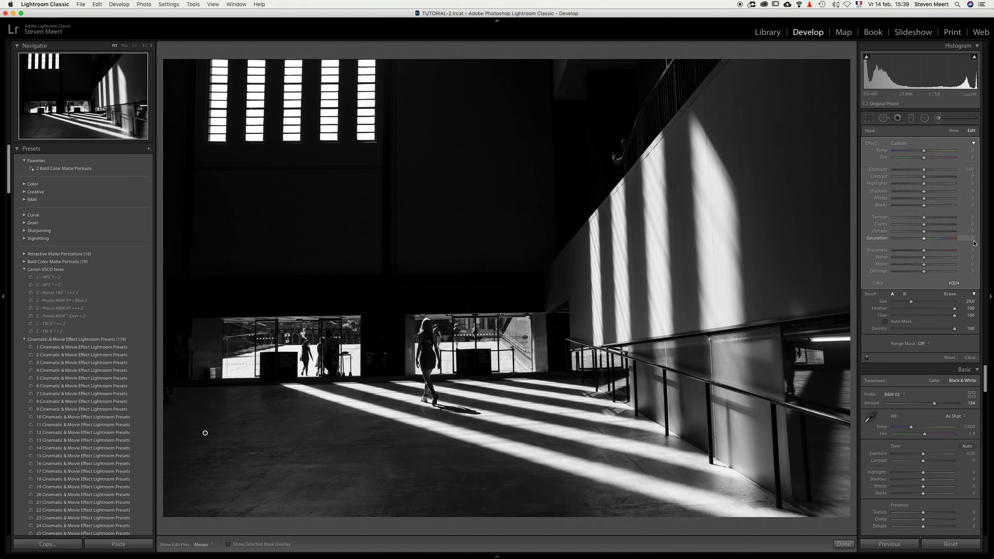
left_click_drag(926, 170, 912, 171)
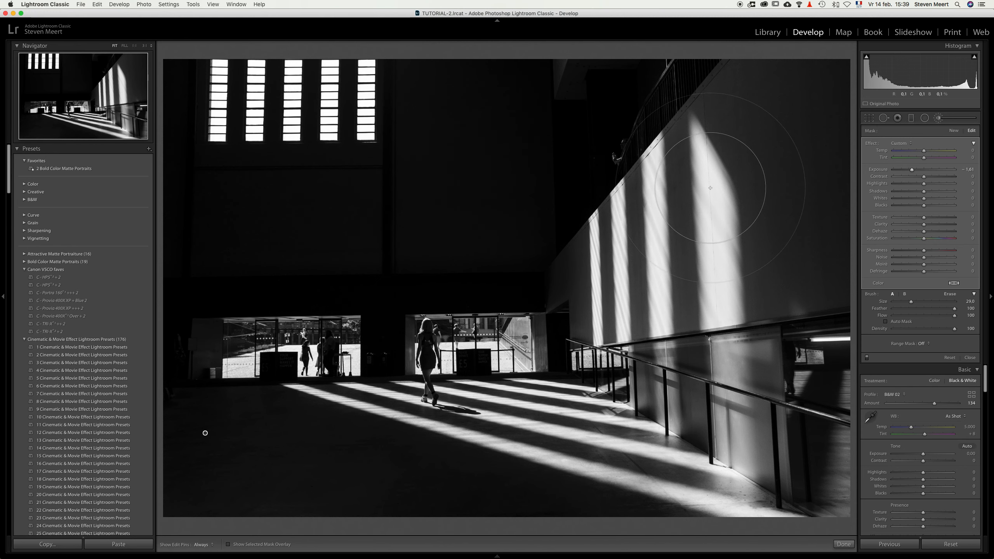
Step: Add a new brush mask of size 18 over the dark staircase area above the sloping wall, lower its exposure to about -1.8, and close the brush
left_click(953, 131)
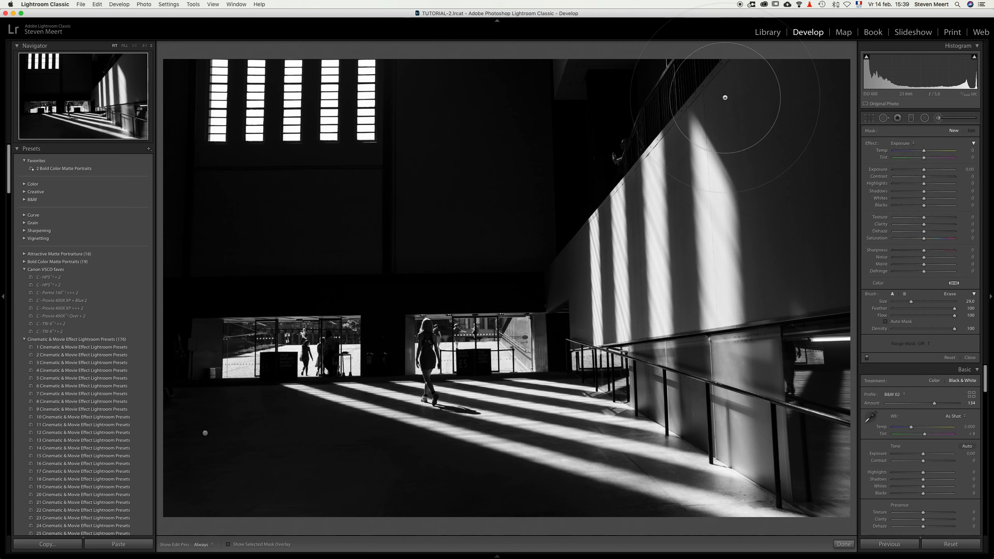
scroll(581, 110, "down", 5)
scroll(582, 109, "up", 1)
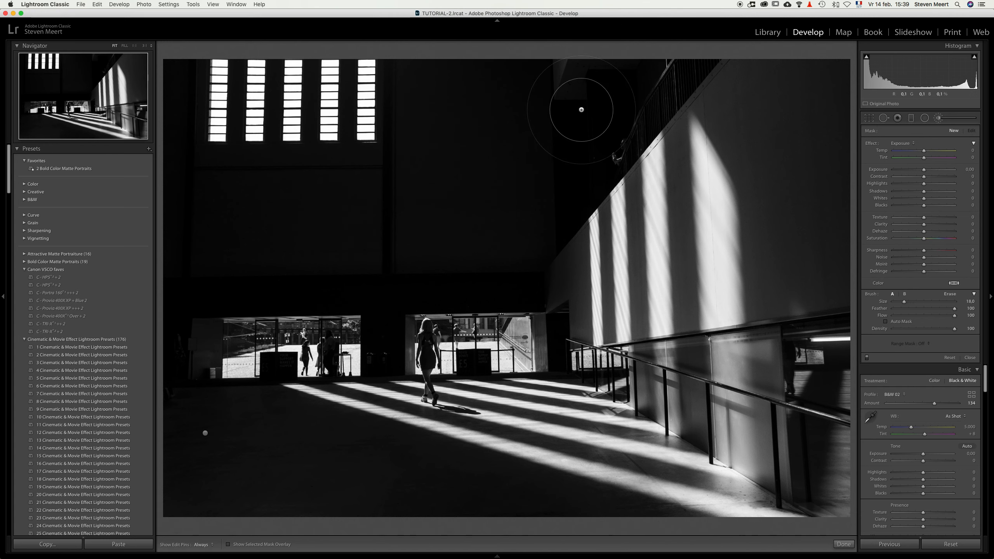
mouse_move(567, 81)
left_mouse_down()
mouse_move(559, 86)
mouse_move(582, 146)
mouse_move(608, 141)
mouse_move(677, 65)
mouse_move(569, 68)
mouse_move(586, 111)
mouse_move(634, 84)
mouse_move(578, 75)
mouse_move(595, 106)
mouse_move(595, 84)
mouse_move(581, 93)
left_mouse_up()
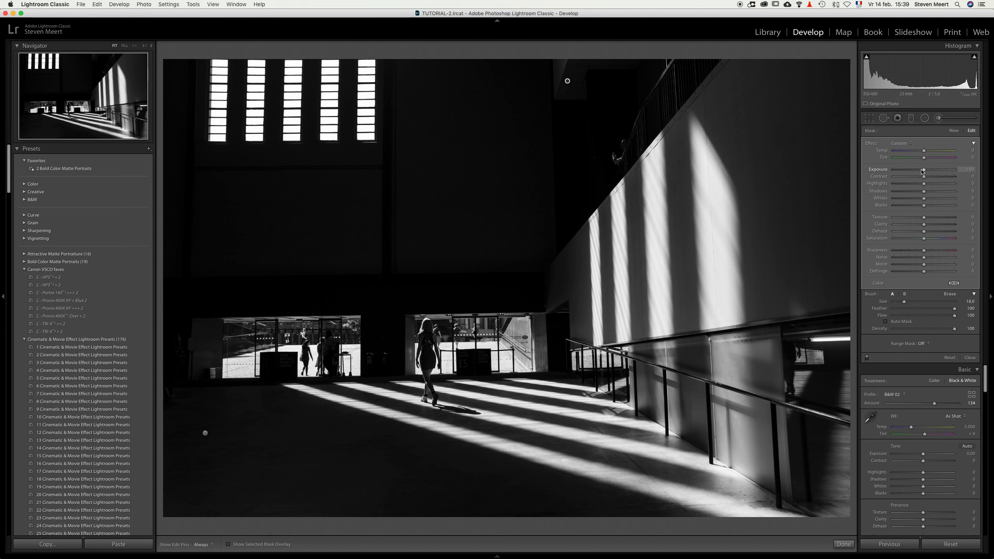
left_click_drag(925, 171, 912, 172)
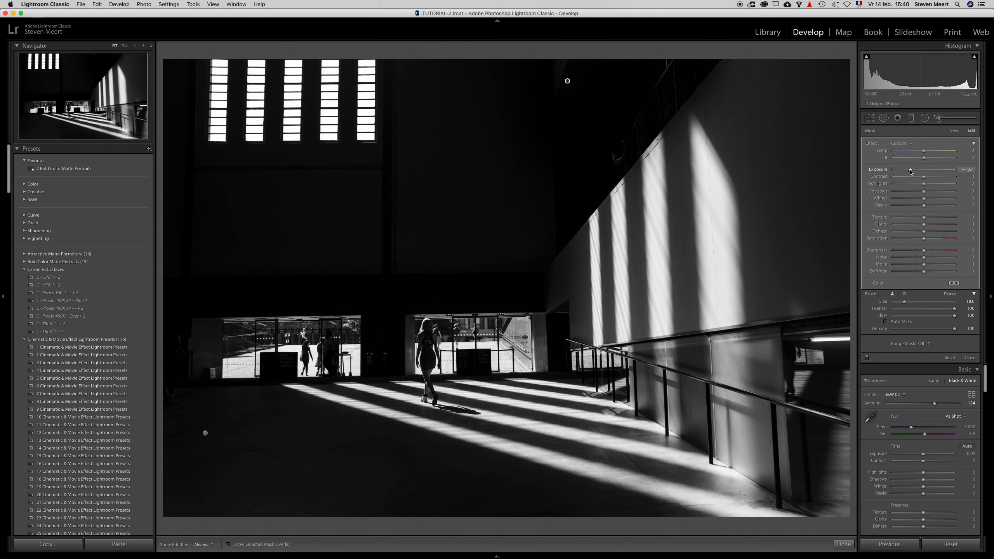
left_click(941, 118)
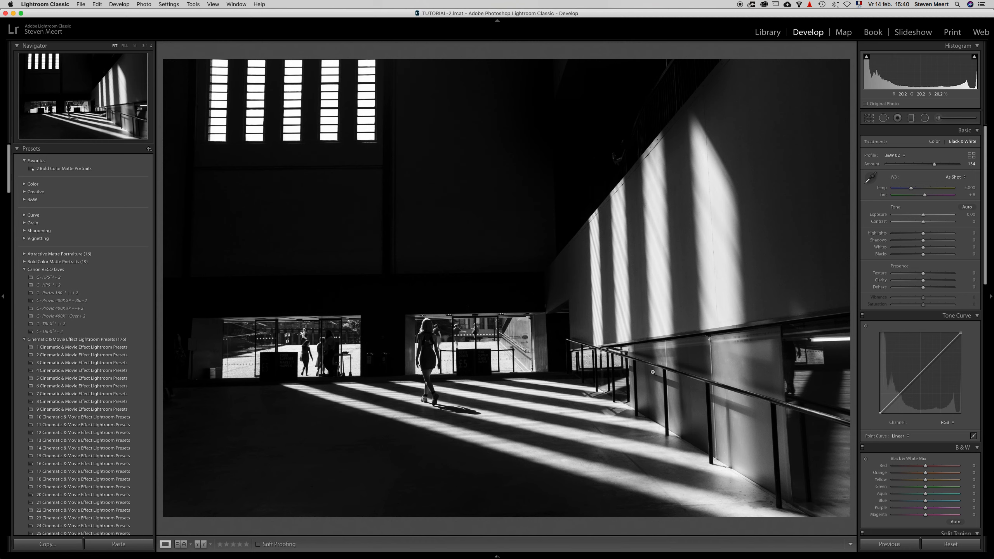
Step: Try a manual perspective correction with Vertical at -19 and Horizontal at -1, and reset both values
scroll(915, 469, "down", 10)
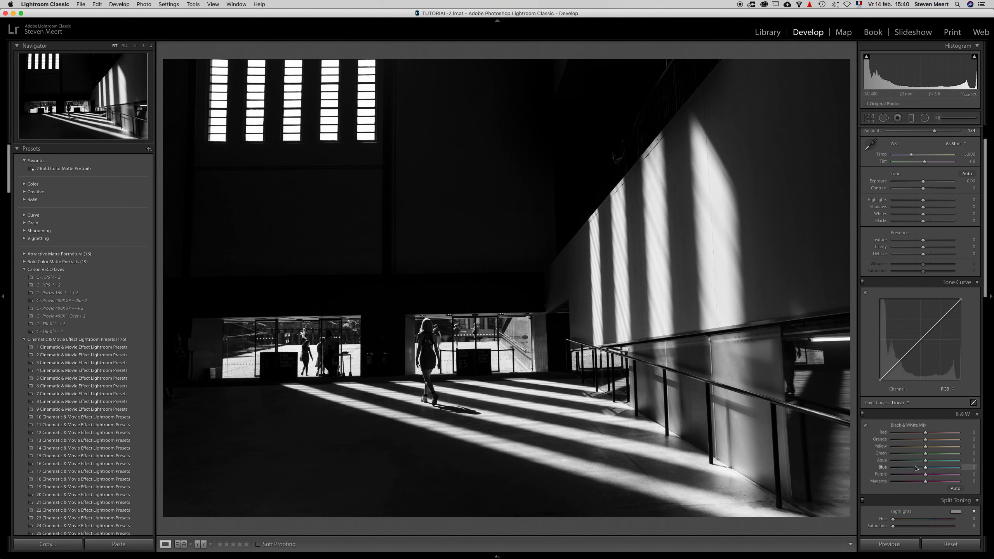
scroll(915, 466, "down", 2)
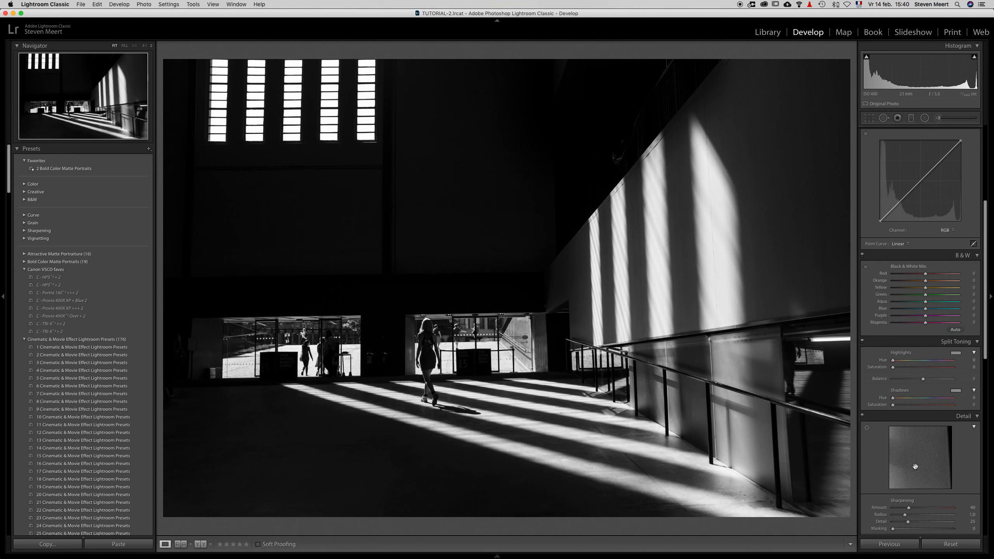
scroll(915, 466, "down", 10)
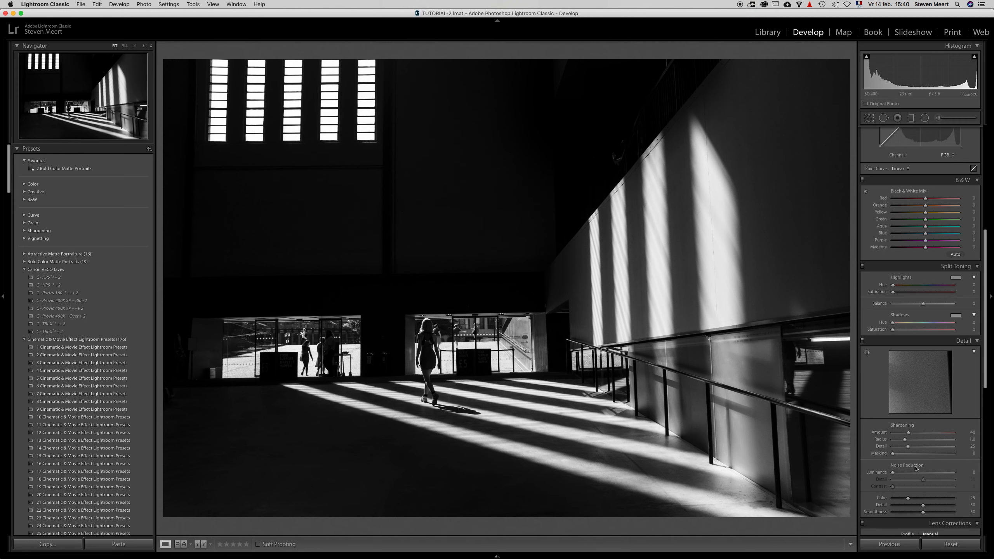
scroll(915, 468, "down", 9)
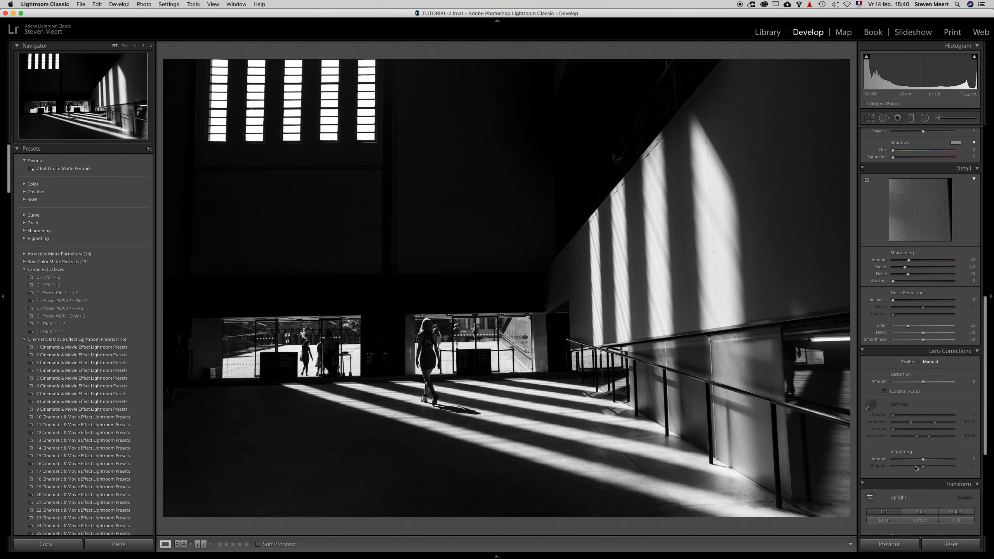
scroll(916, 468, "down", 3)
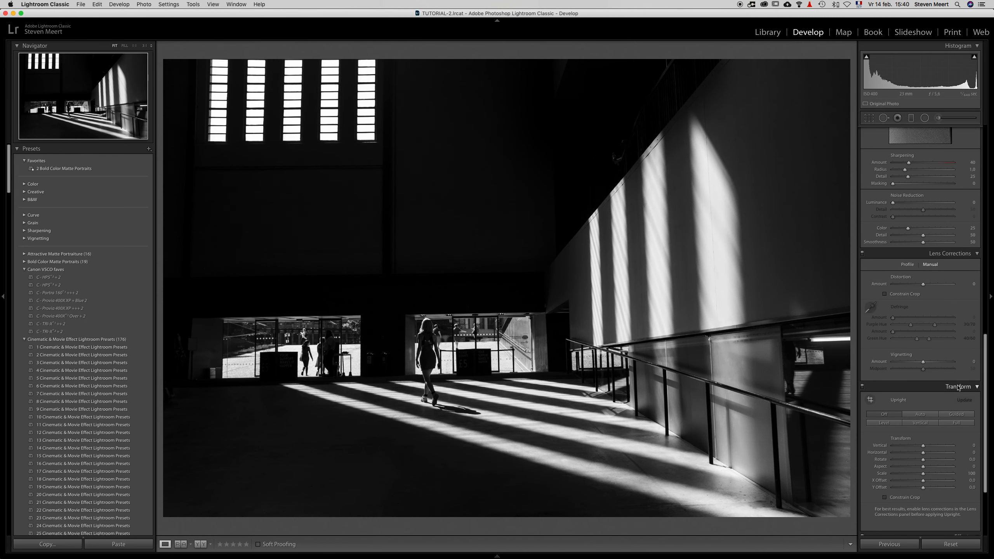
scroll(939, 393, "down", 4)
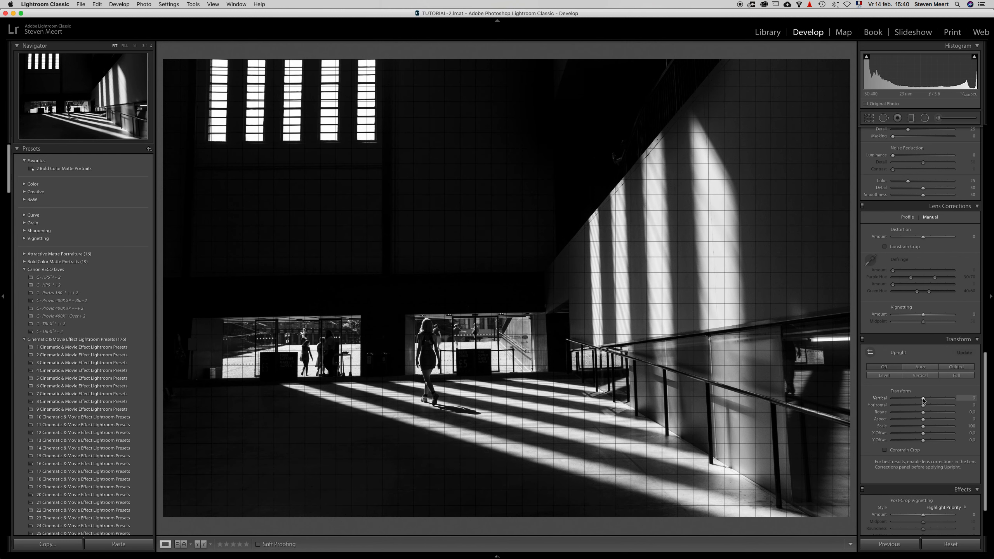
left_click_drag(923, 399, 917, 404)
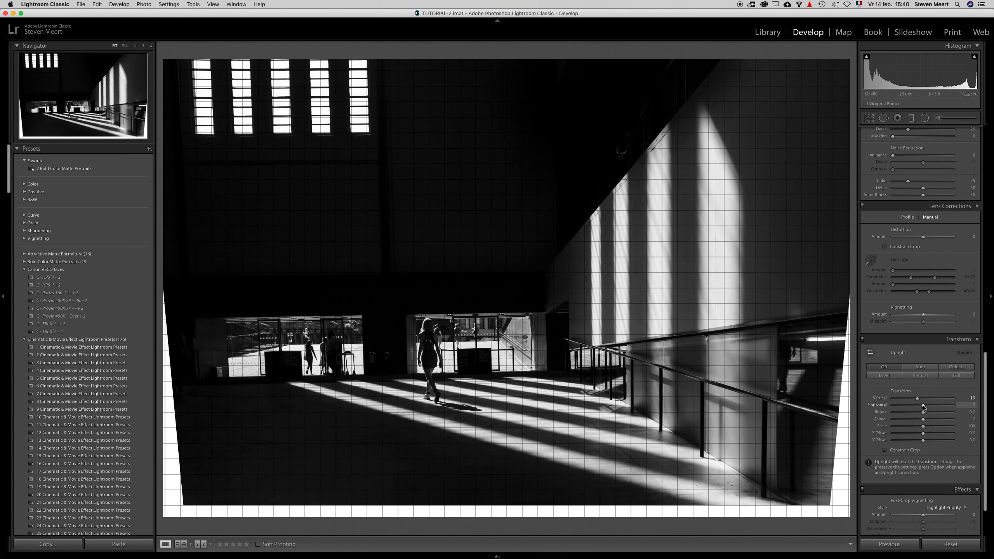
mouse_move(924, 407)
left_mouse_down()
mouse_move(934, 411)
mouse_move(923, 409)
left_mouse_up()
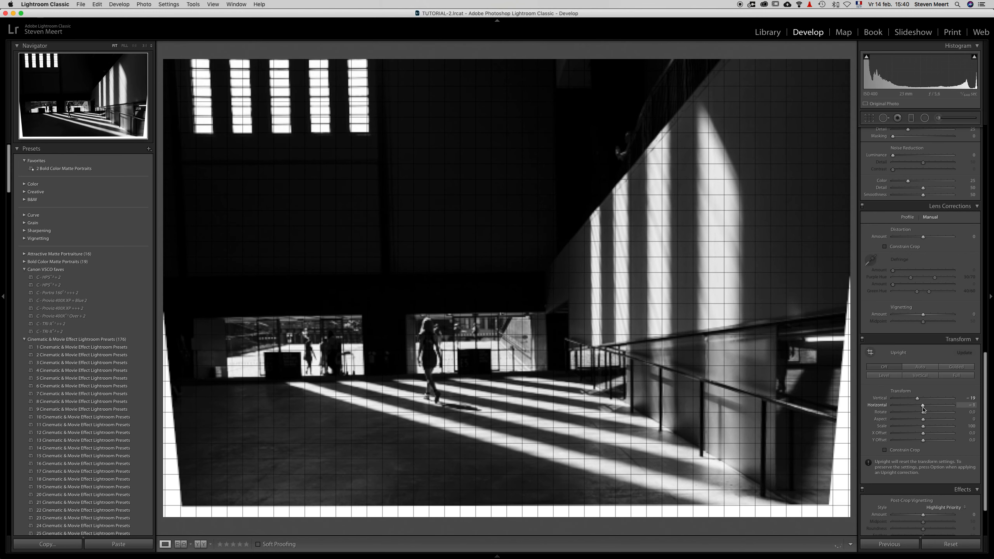
double_click(881, 399)
double_click(880, 406)
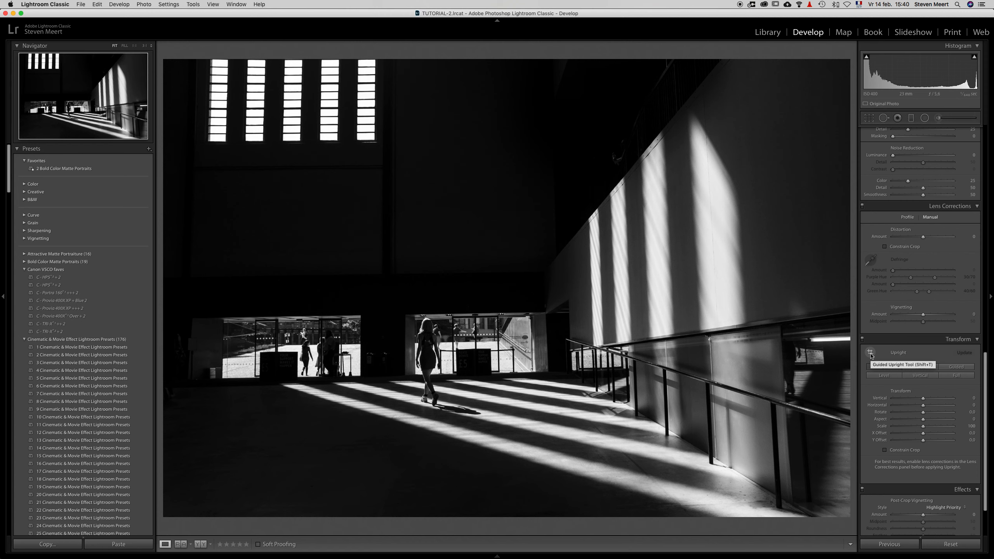
Step: Start Guided Upright and draw a vertical guide along the outer left edge of the leftmost window
left_click(871, 353)
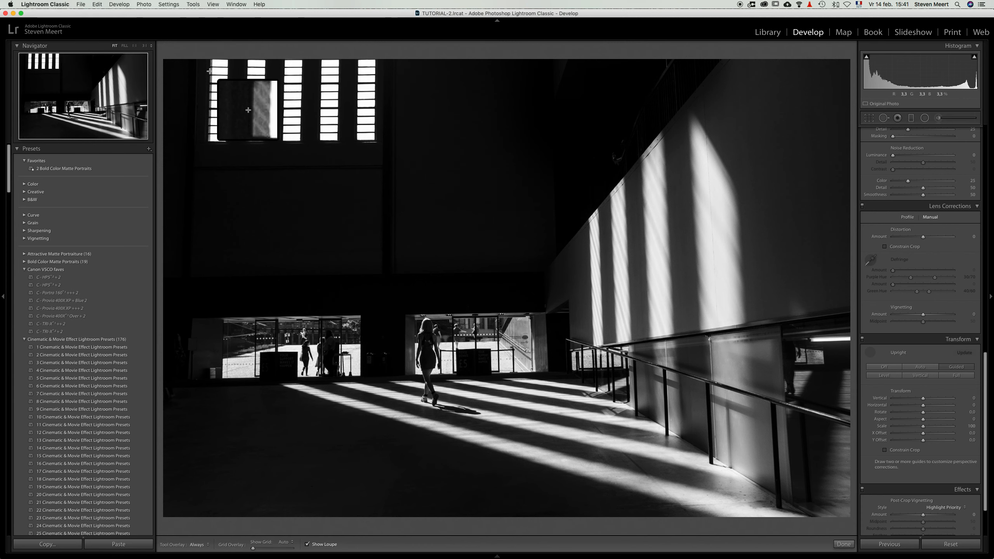
key("space")
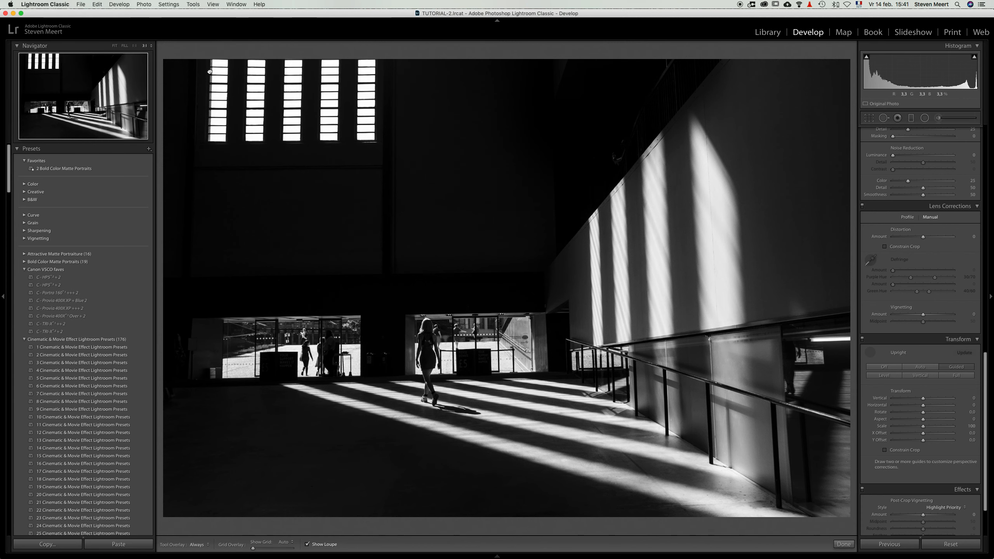
left_click(210, 72)
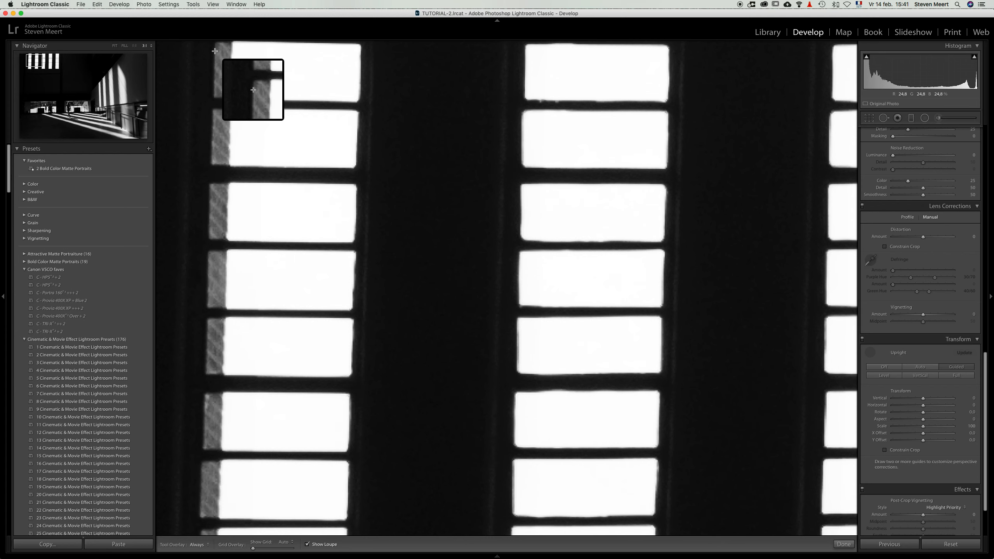
left_click_drag(214, 50, 200, 516)
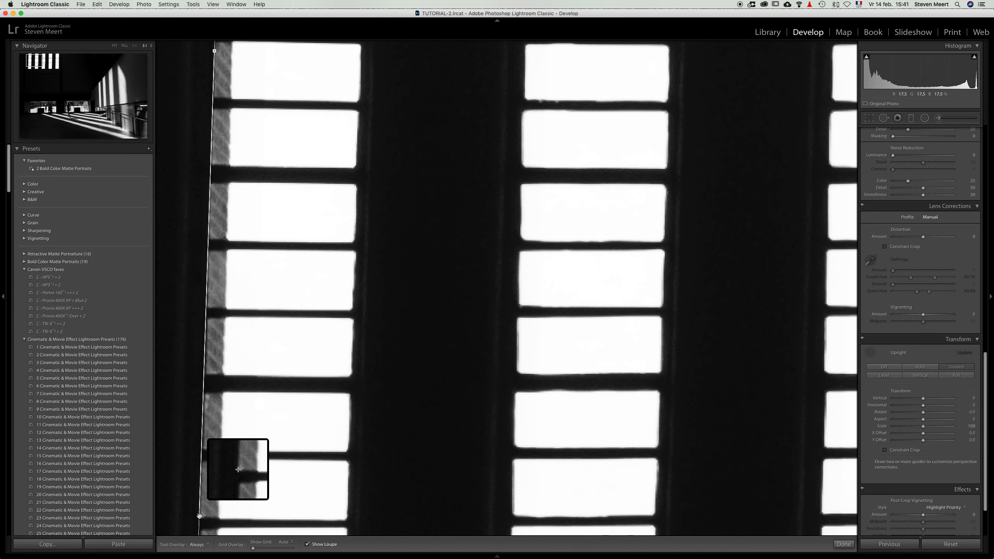
Step: Extend the window guide's lower end to the bottom corner of the leftmost window, aligned with its outer edge
key("space")
left_click(208, 465)
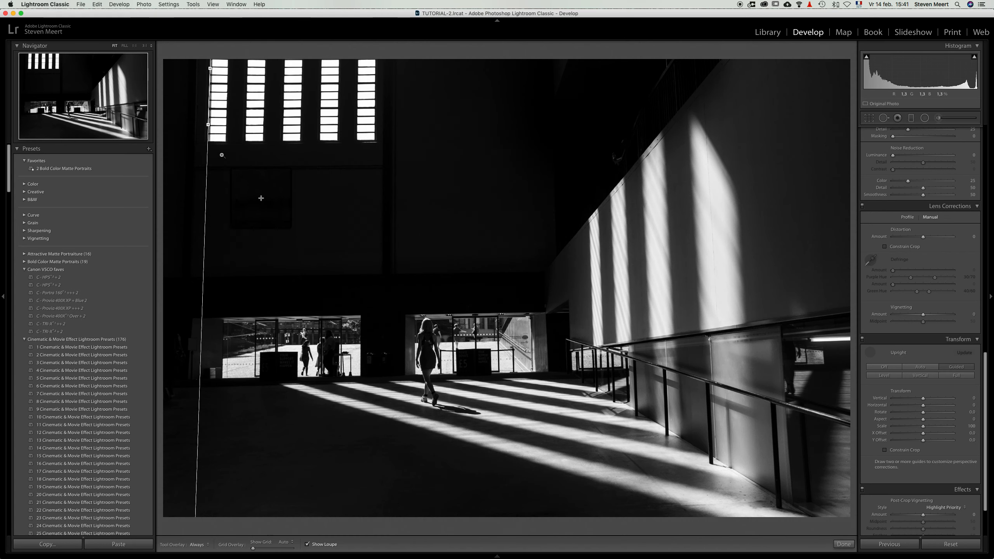
key("space")
left_click(207, 130)
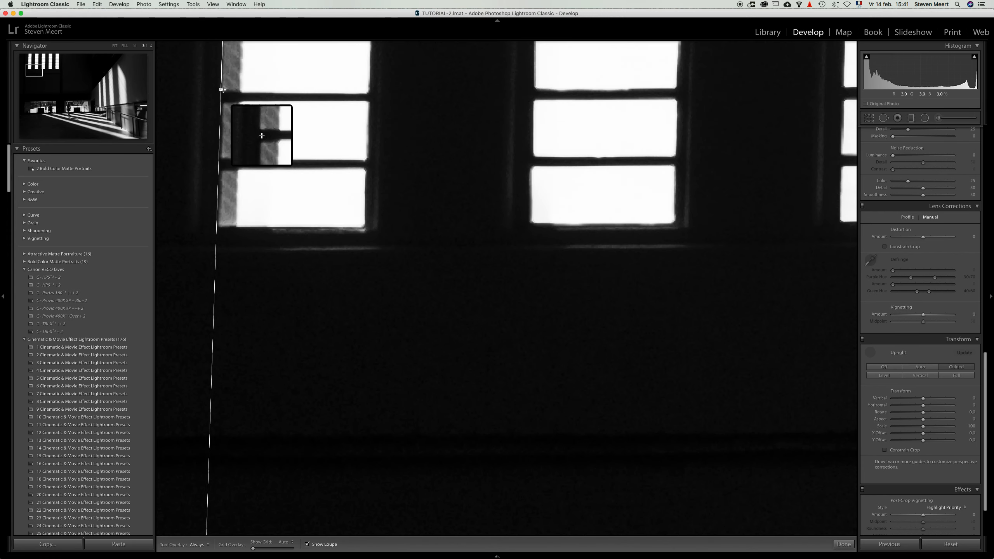
left_click_drag(220, 90, 218, 219)
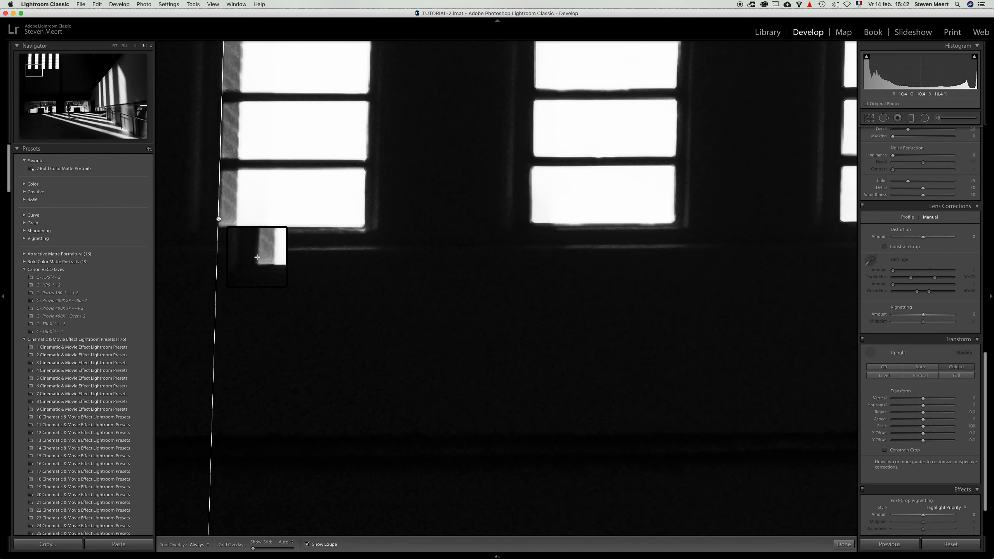
Step: Draw a second vertical guide along the right edge of the nearest handrail post at the photo's lower right
key("space")
left_click(303, 204)
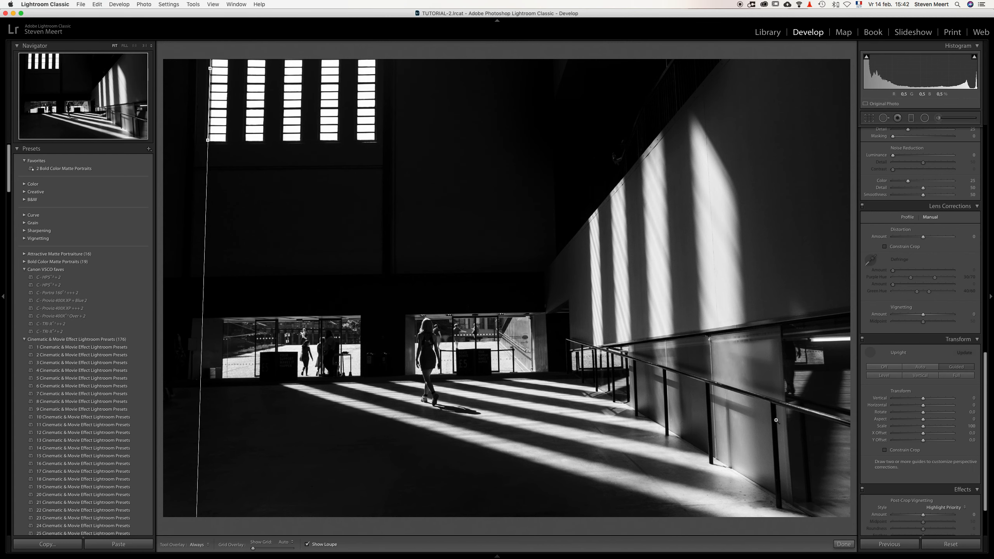
left_click(776, 423)
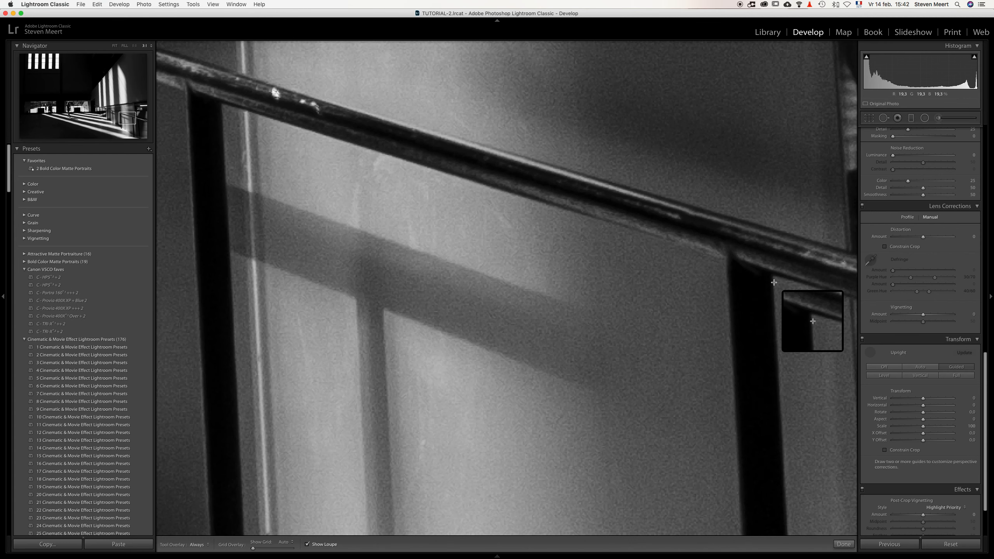
left_click_drag(772, 282, 788, 518)
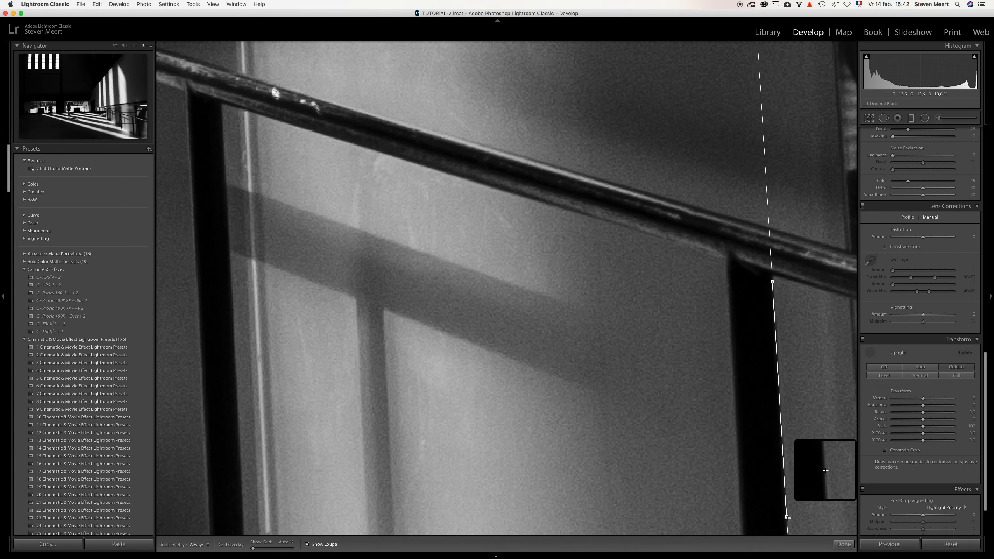
left_click(787, 517)
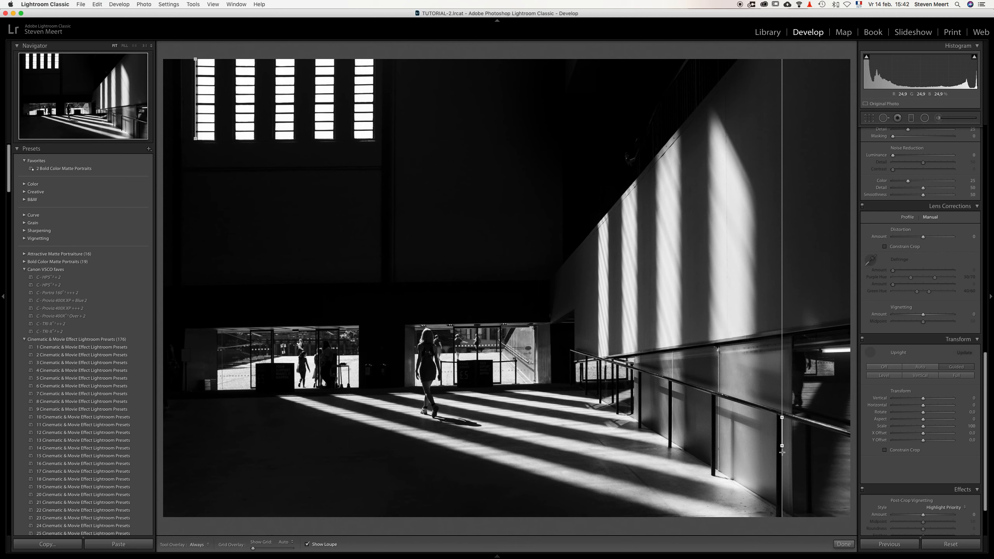
Step: Extend the post guide's lower end toward the foot of the handrail post and fine-align it with the post's edge
right_click(782, 450)
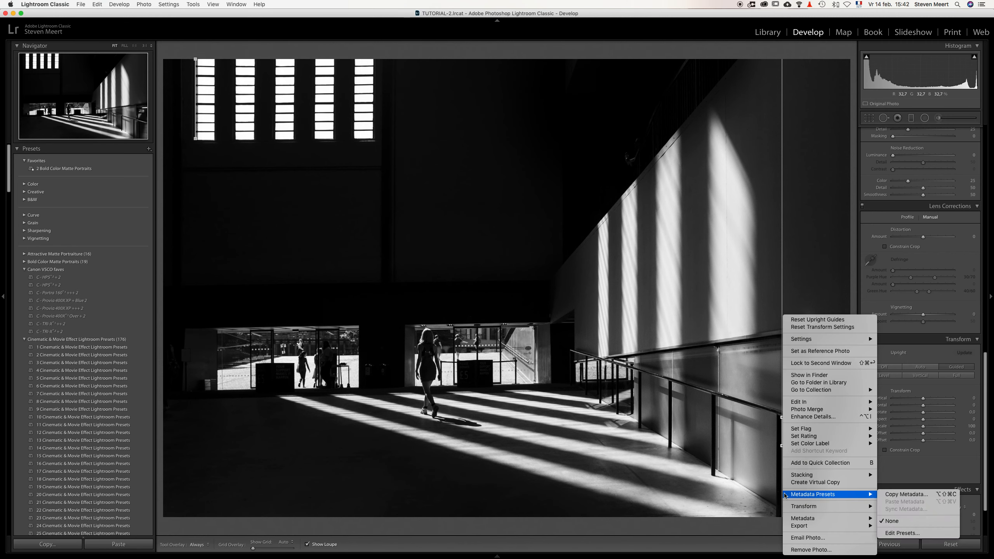
left_click(779, 470)
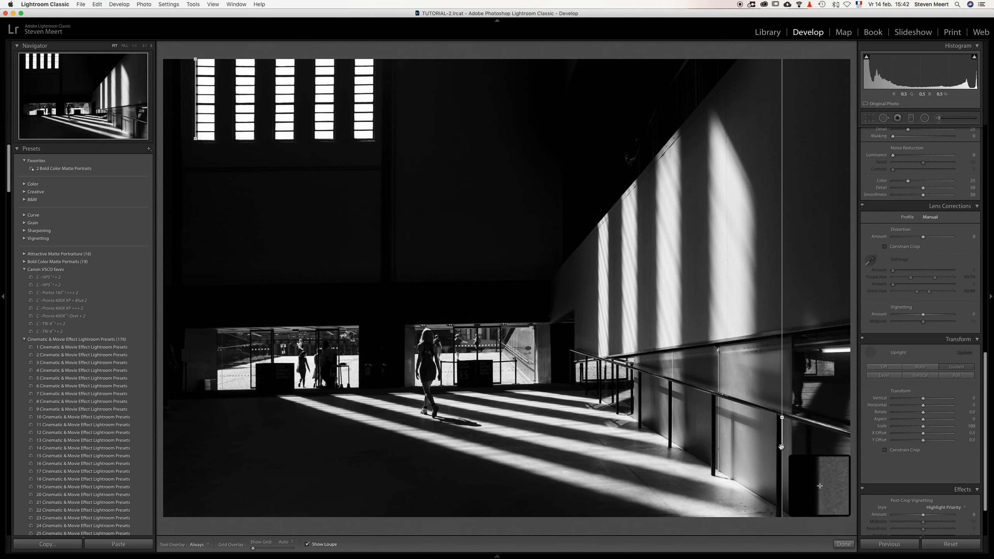
left_click_drag(781, 447, 783, 503)
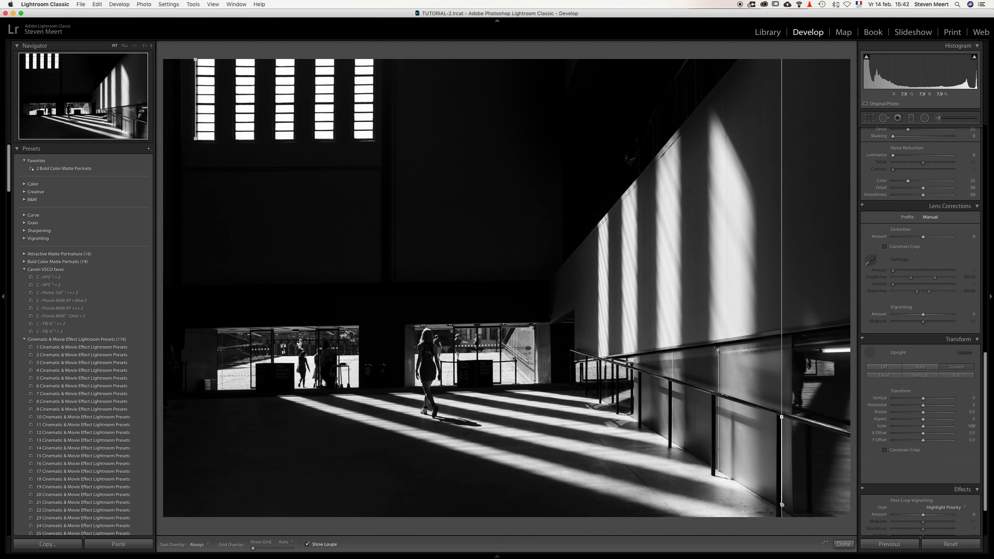
left_click(783, 506)
left_click_drag(782, 503, 781, 476)
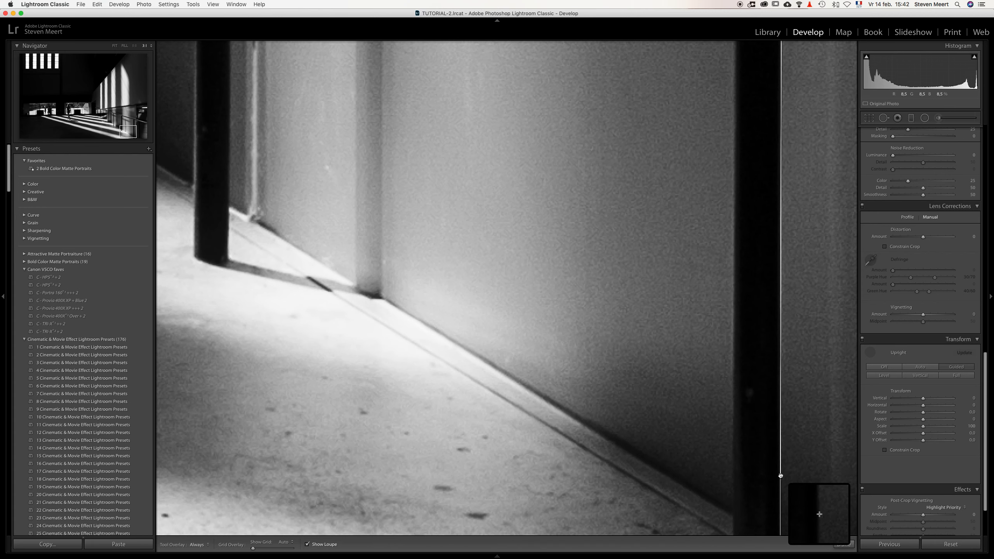
left_click(614, 304)
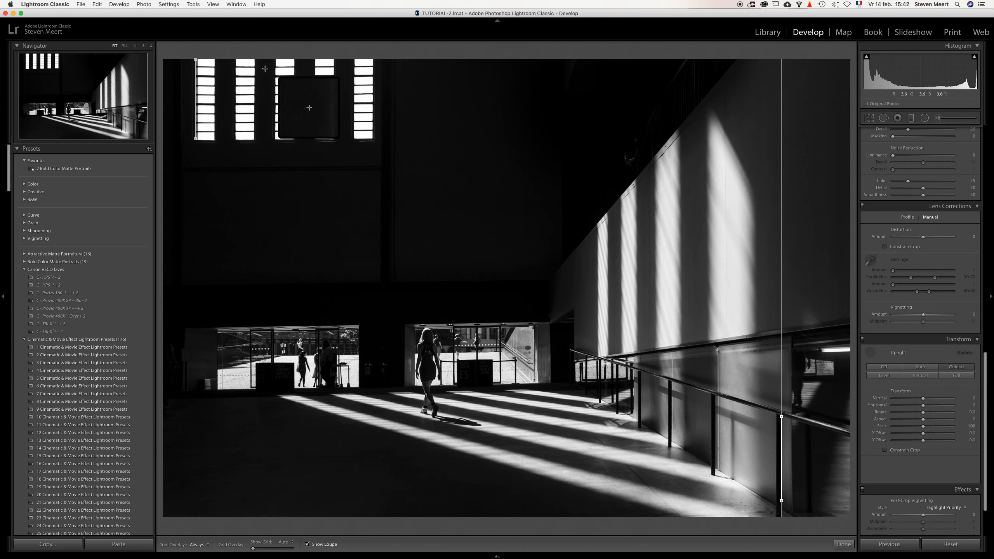
Step: Draw a horizontal guide along the dark crossbar near the top of the windows, from the leftmost window to the third
key("space")
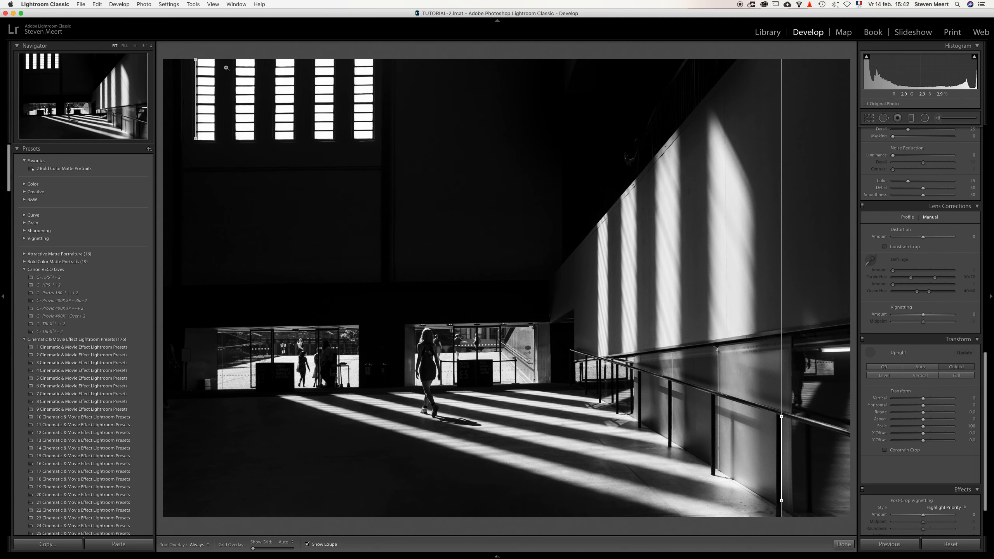
left_click(205, 68)
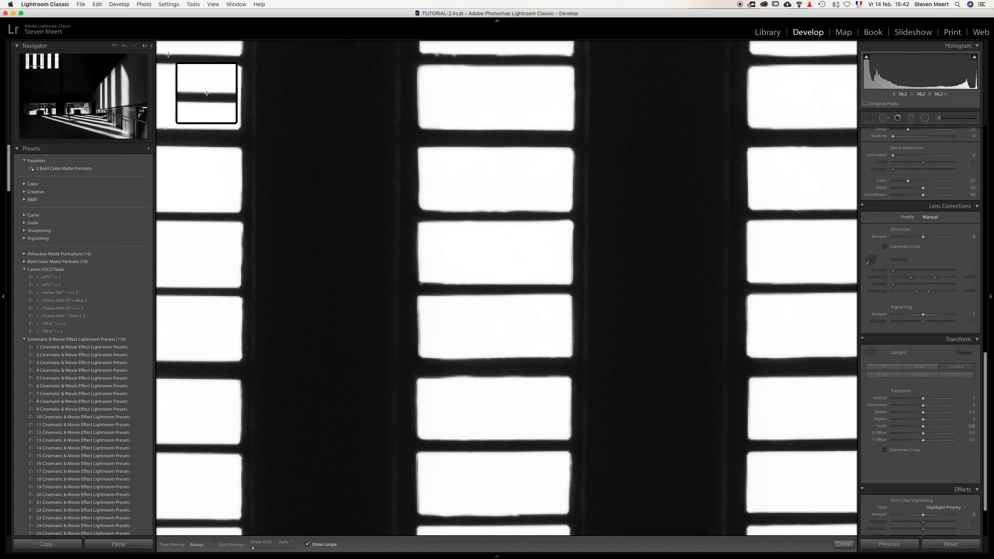
mouse_move(168, 55)
left_mouse_down()
mouse_move(495, 82)
mouse_move(827, 56)
left_mouse_up()
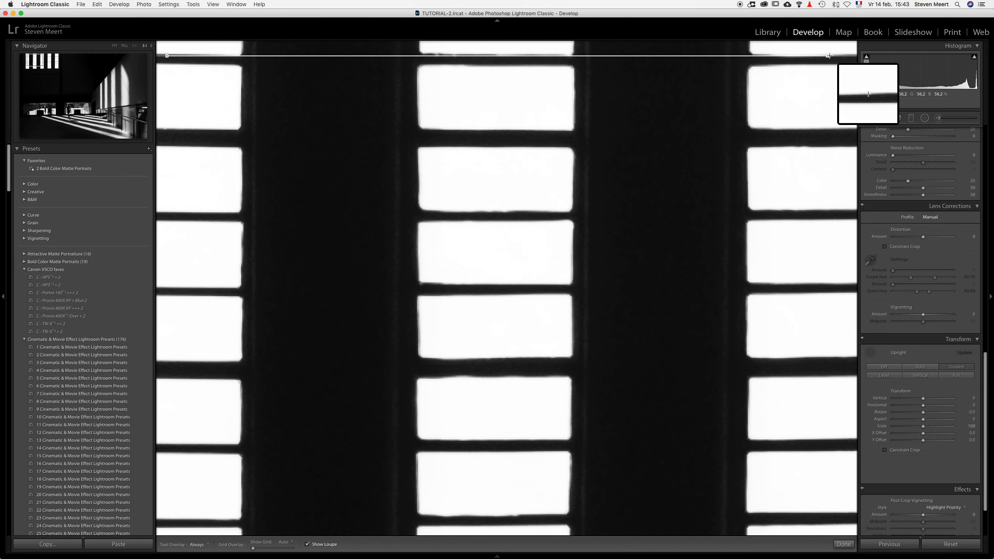
left_click(546, 193)
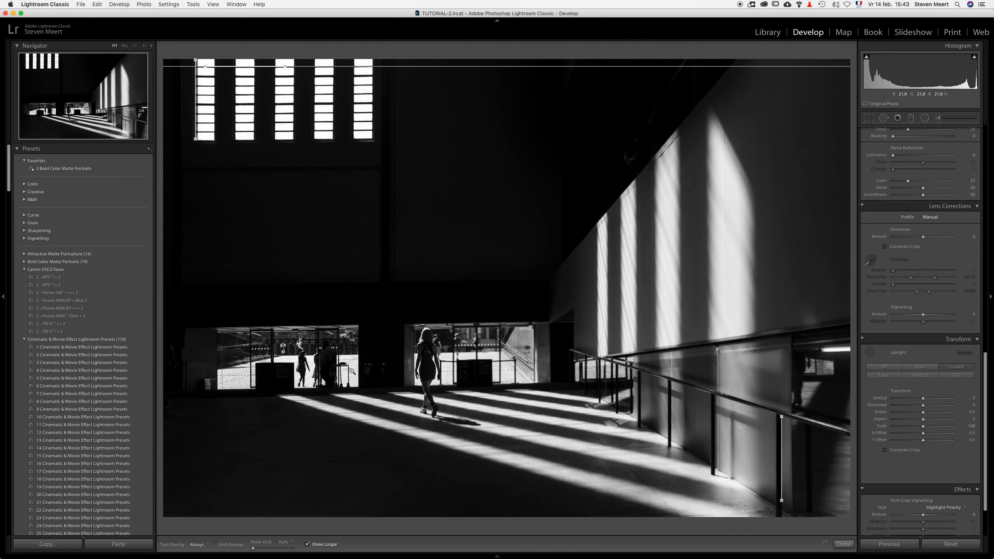
Step: Draw a second horizontal guide along the bottom edge of the left glass entrance, starting at its lower left corner
left_click(299, 388)
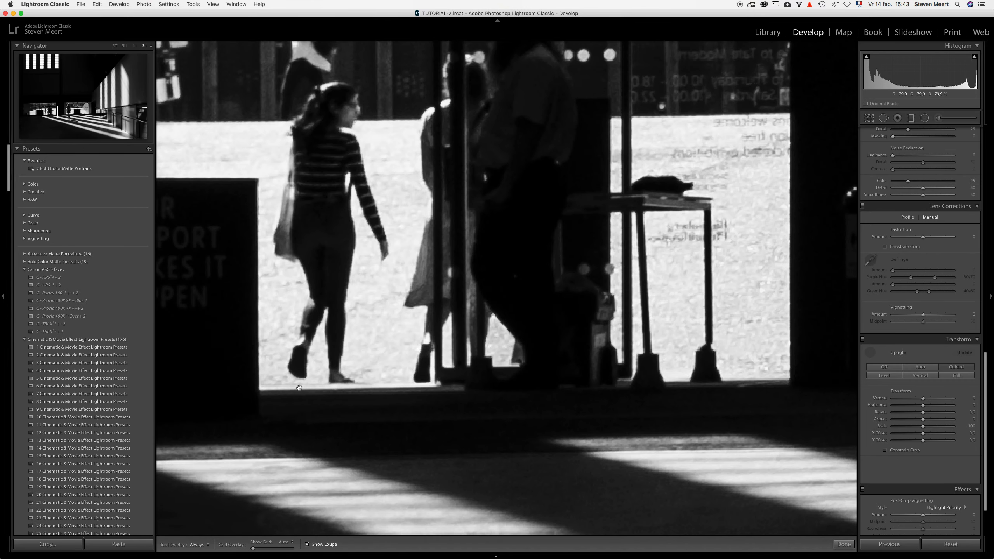
left_click_drag(243, 380, 883, 345)
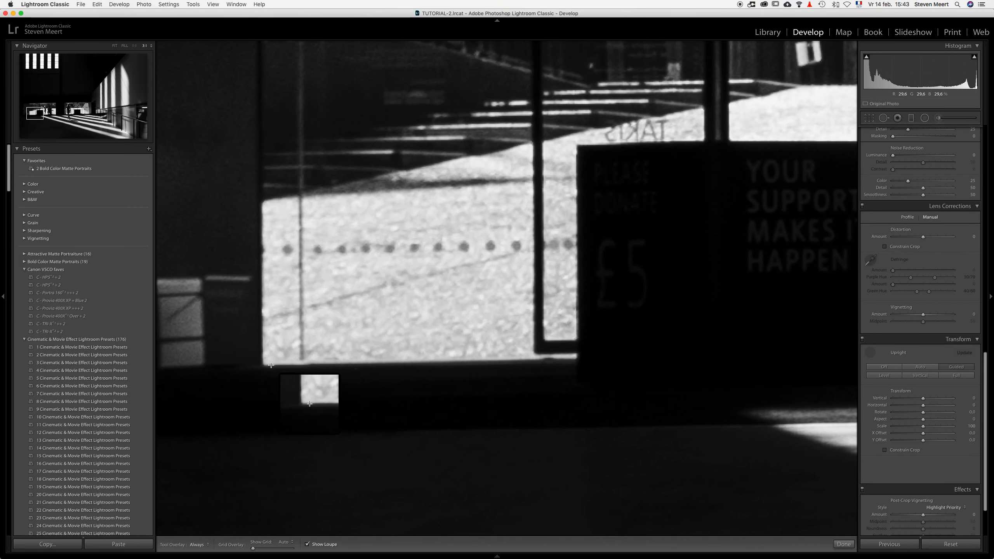
left_click_drag(271, 365, 822, 355)
key("space")
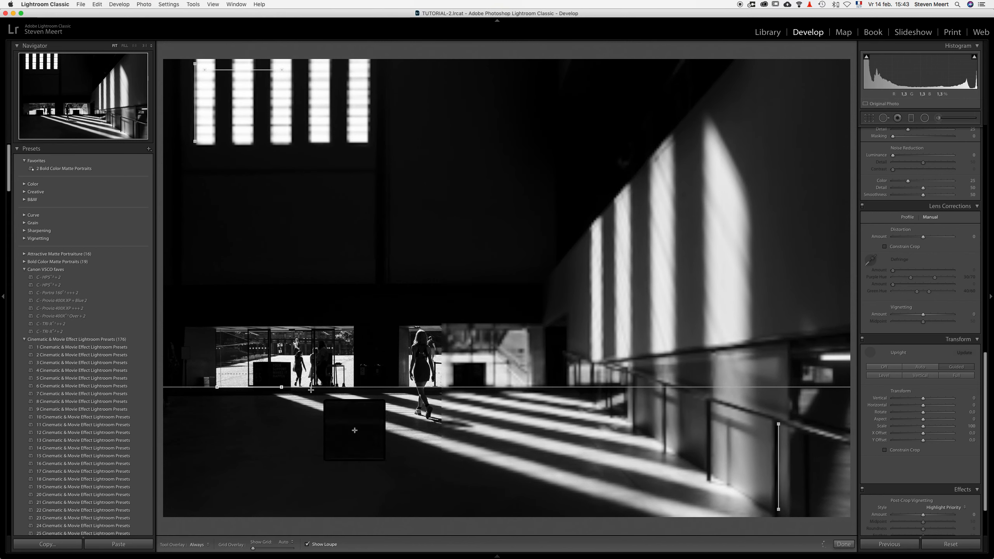
Step: Extend the entrance guide's right end to the entrance's lower right corner and fine-align it with the bottom edge
left_click_drag(282, 387, 349, 386)
key("space")
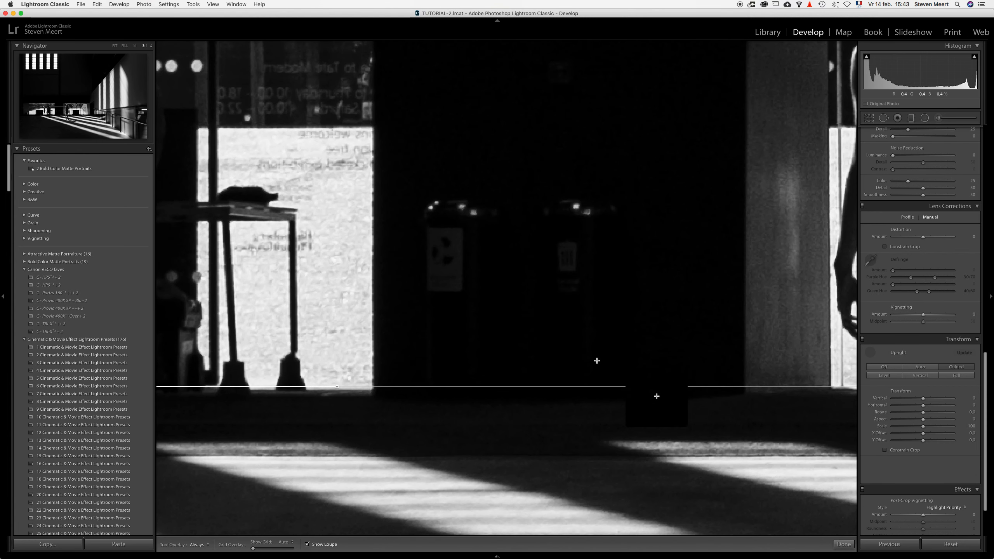
left_click_drag(336, 388, 349, 388)
key("z")
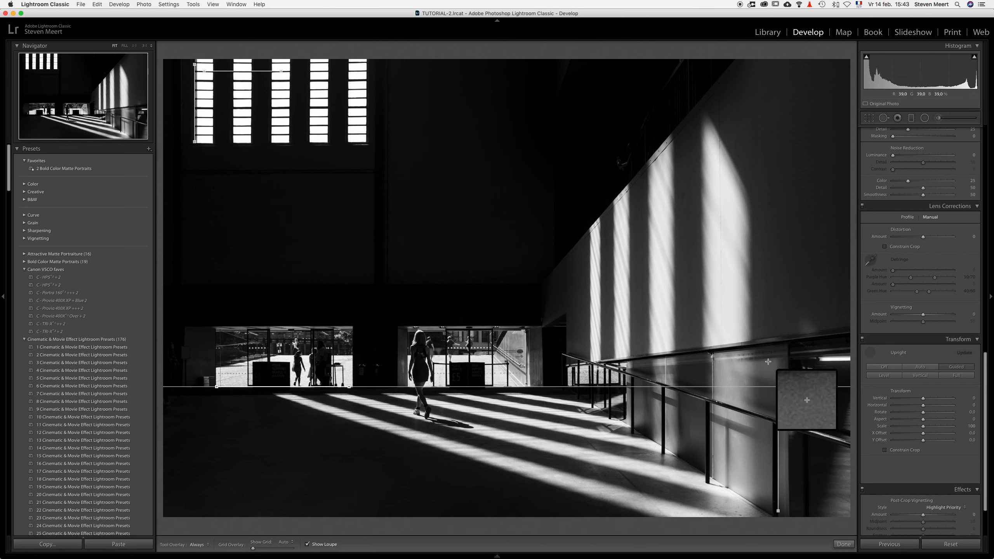
Step: Finish the Guided Upright correction and compare the photo side by side with its original, returning to the single-photo view
mouse_move(841, 553)
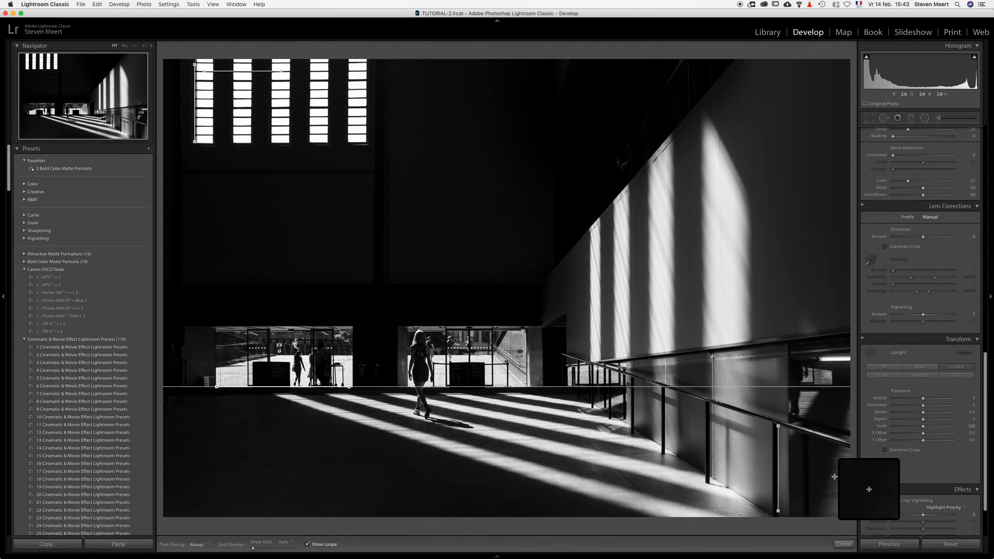
left_click(843, 545)
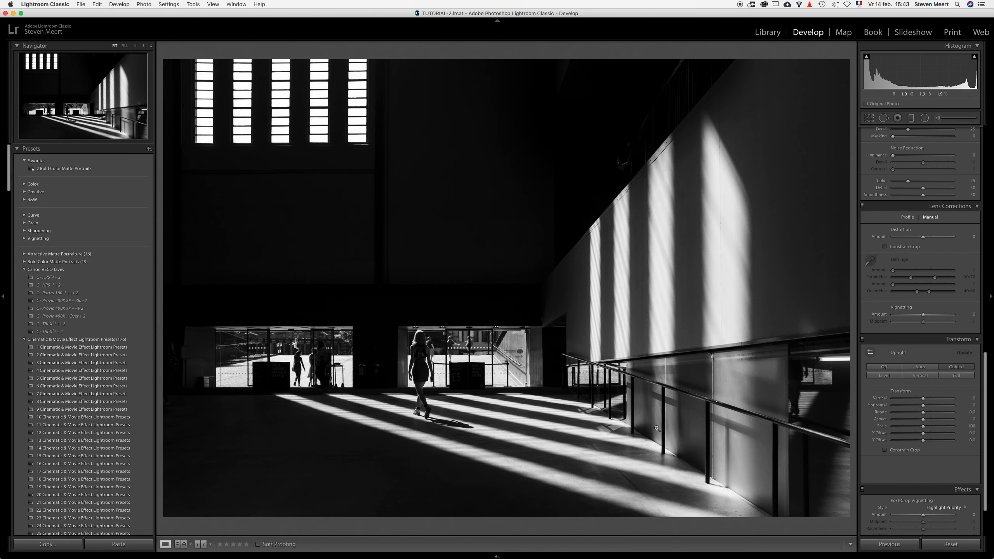
left_click(200, 545)
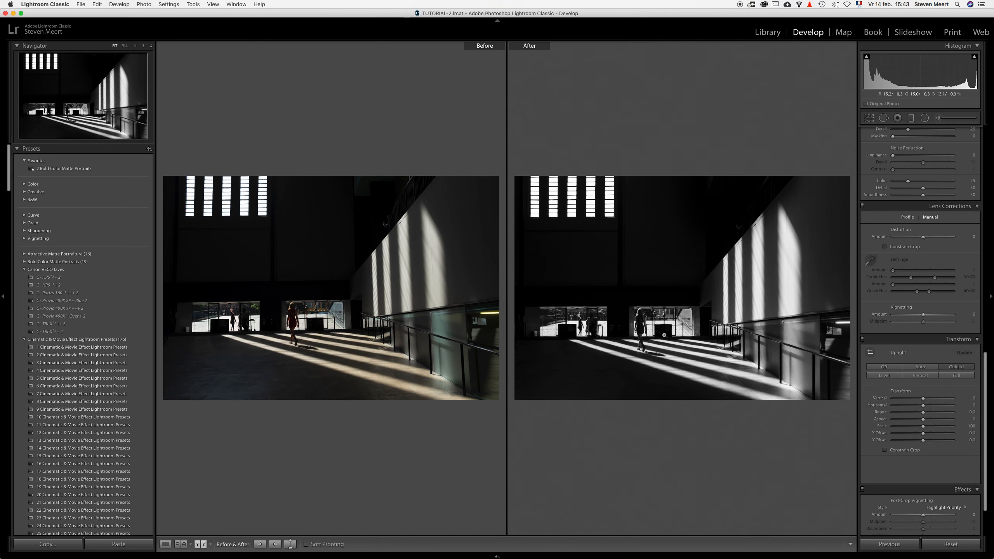
left_click(165, 544)
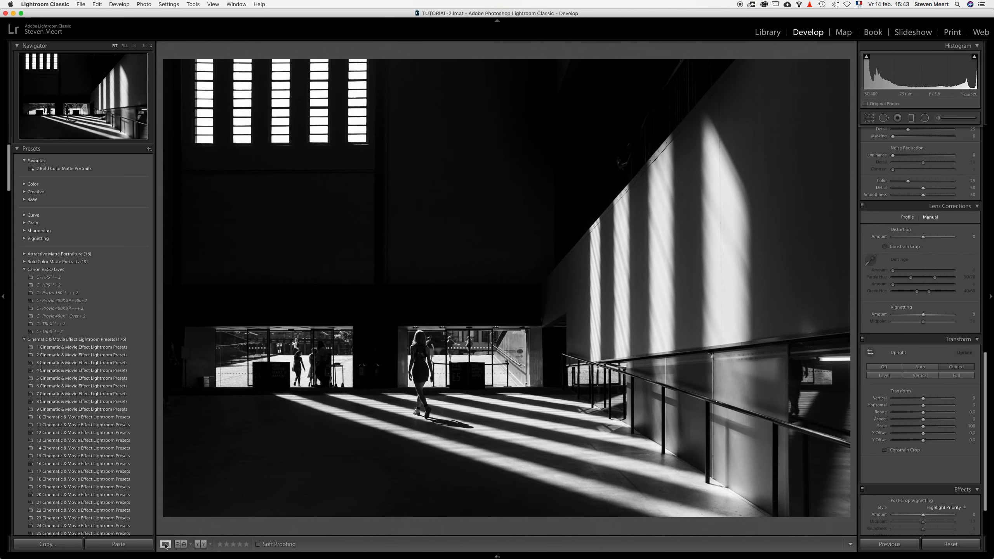
Step: Crop the photo slightly tighter at its original aspect ratio, placing the walking woman on the left third line, and apply the crop
left_click(869, 119)
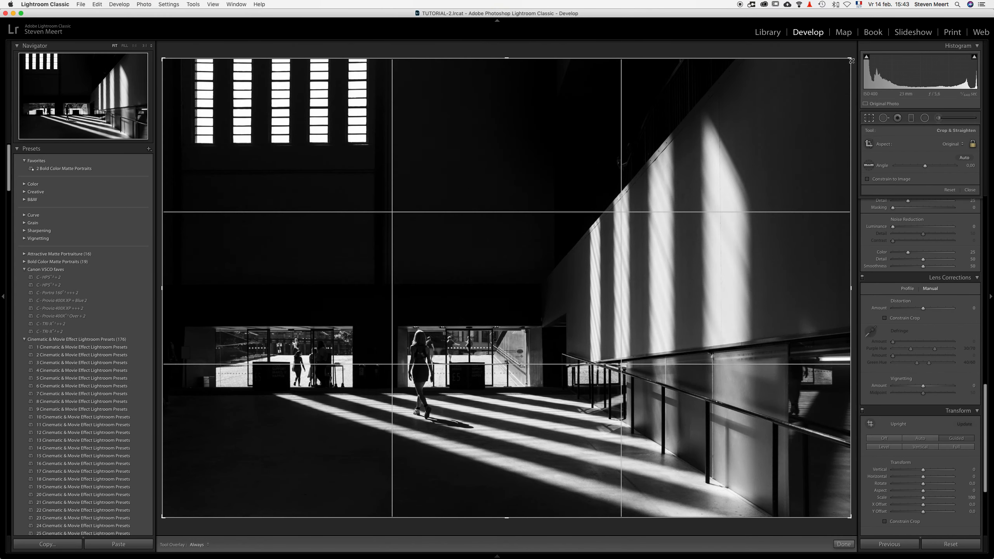
left_click_drag(851, 59, 844, 65)
left_click_drag(497, 242, 474, 240)
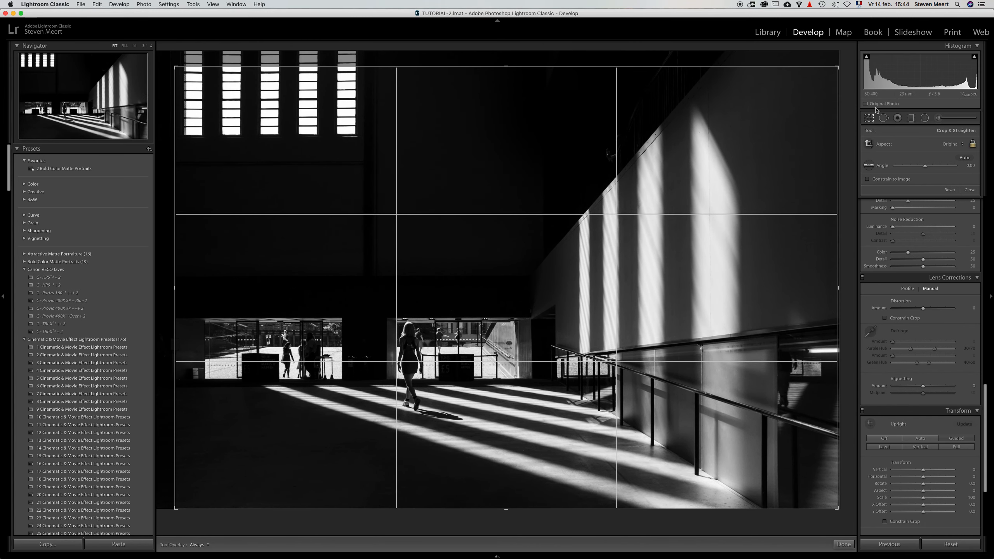
left_click(871, 118)
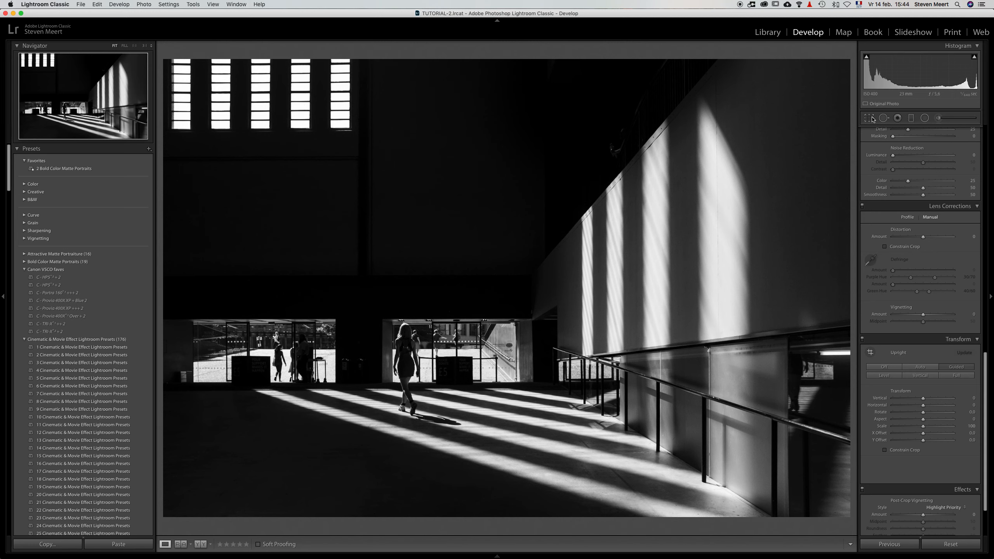